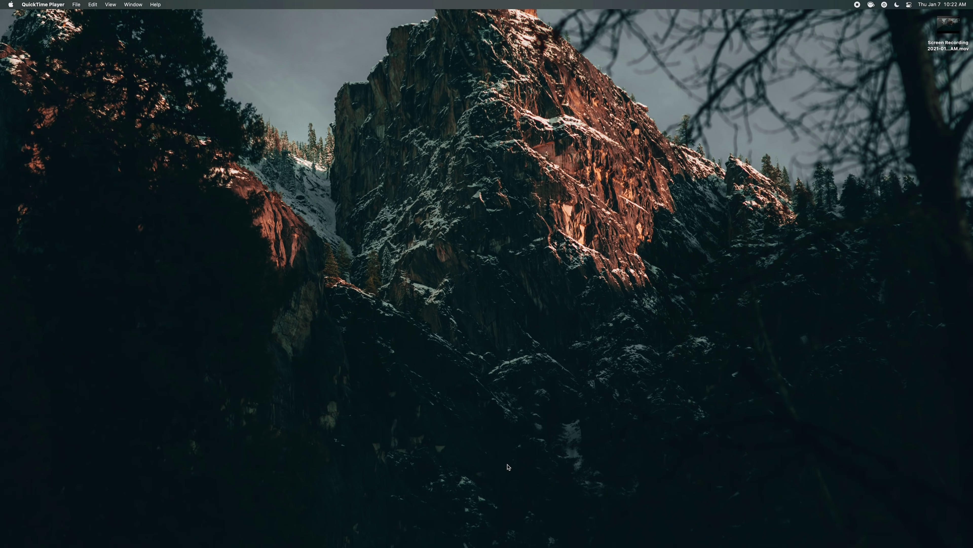
# Launch Disk Utility via Spotlight and select the external Archive volume.
pyautogui.press('super+space')
pyautogui.write('disk')
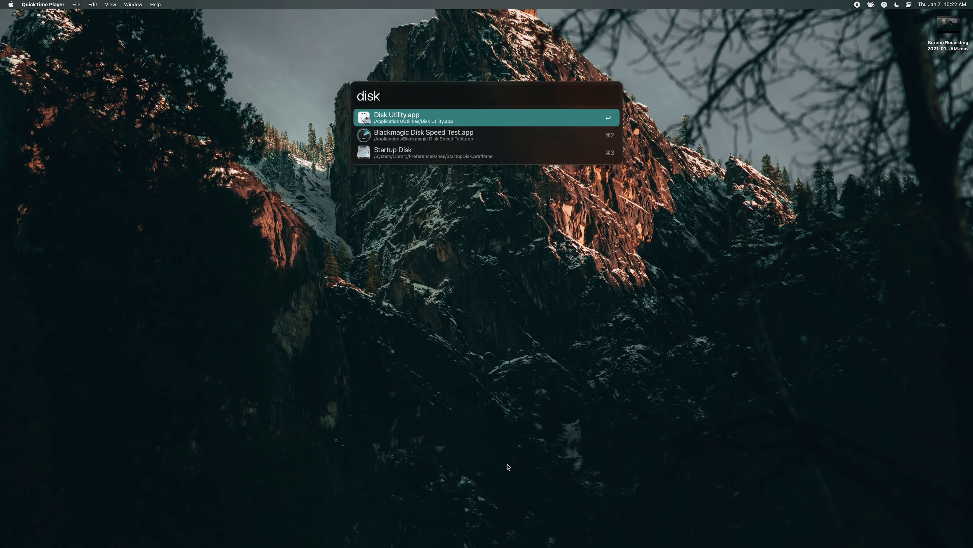
pyautogui.press('Return')
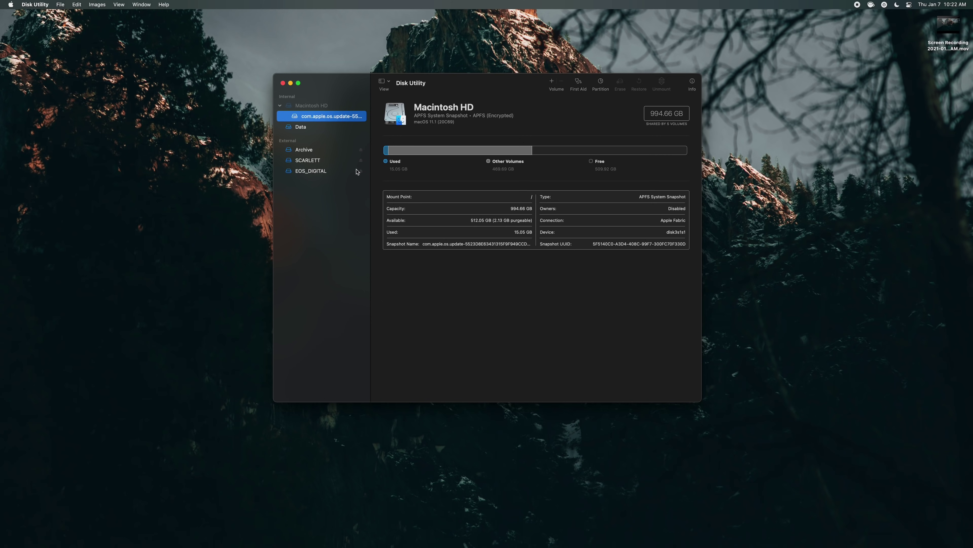
pyautogui.click(300, 153)
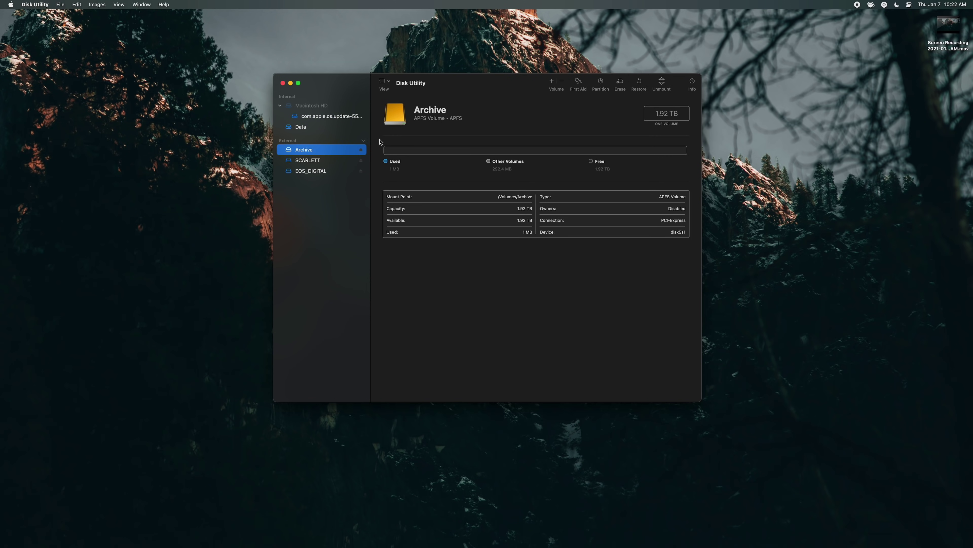
# Erase the Archive volume, keeping the APFS format, and confirm the erase completed.
pyautogui.click(621, 84)
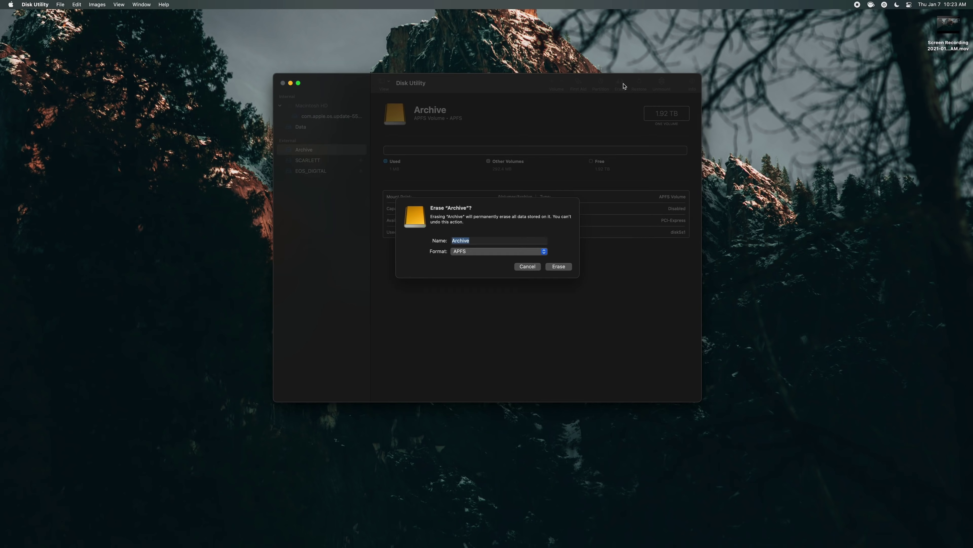
pyautogui.click(467, 258)
pyautogui.click(477, 254)
pyautogui.click(559, 266)
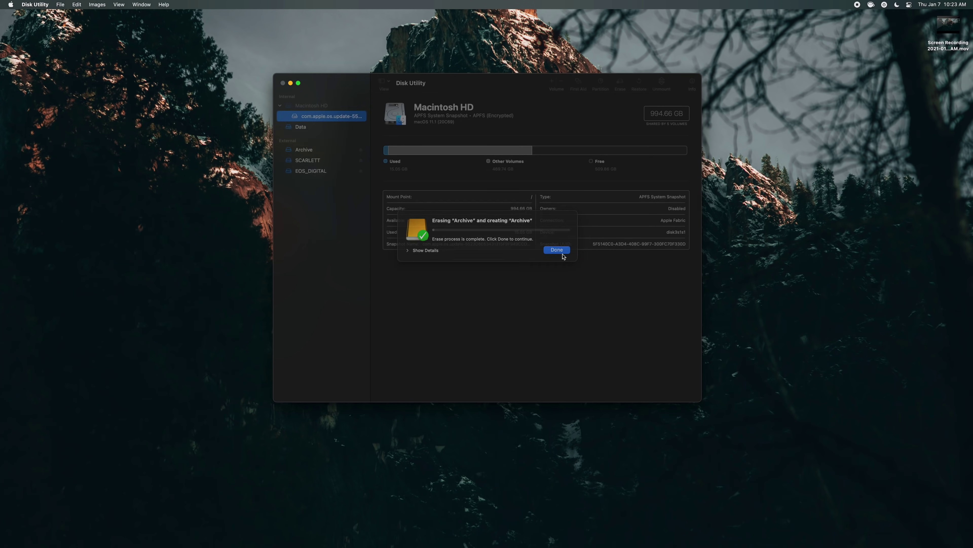
pyautogui.click(558, 250)
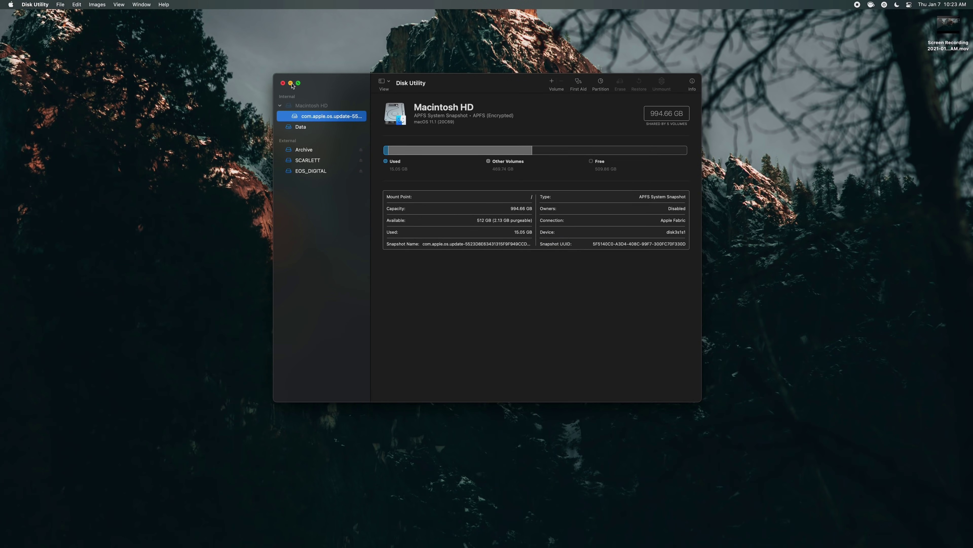
# Open Finder on the empty Archive drive, then search Spotlight for 'black'.
pyautogui.press('super+space')
pyautogui.write('finder')
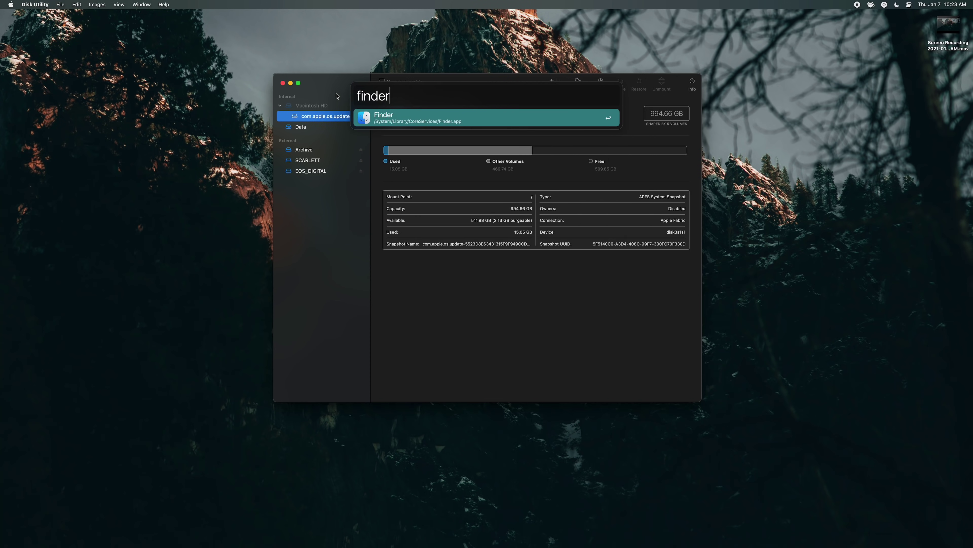
pyautogui.press('Return')
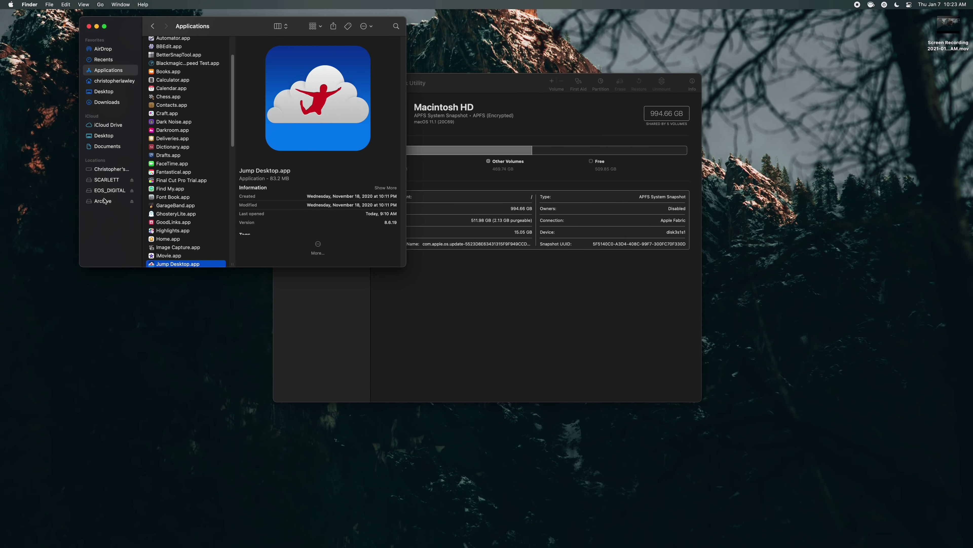
pyautogui.click(103, 201)
pyautogui.press('super+space')
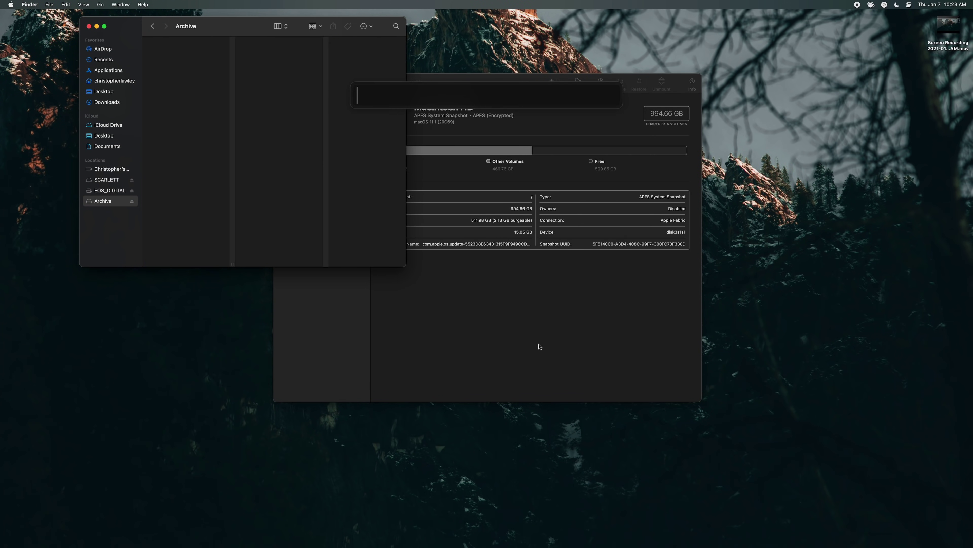
pyautogui.write('black')
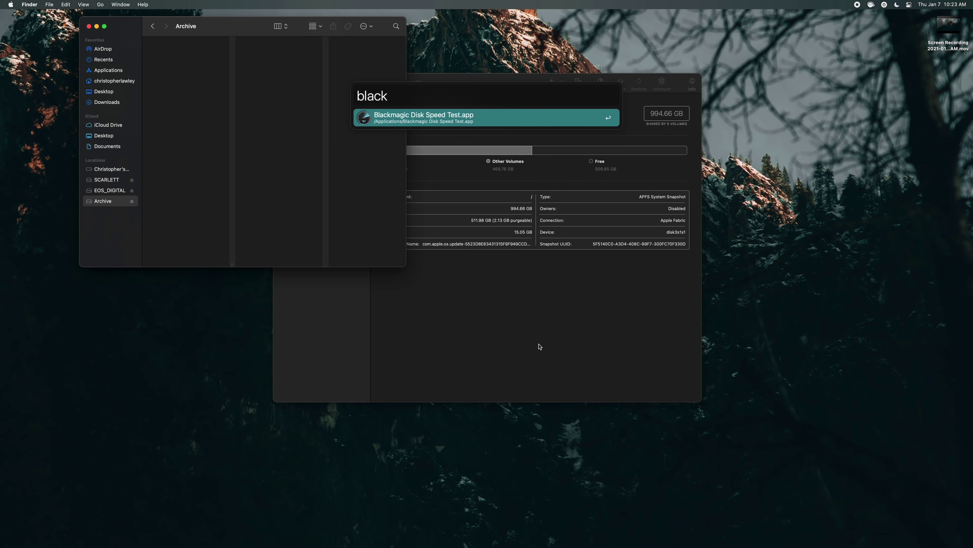
# Launch Blackmagic Disk Speed Test and run a brief trial test, then stop it.
pyautogui.press('Return')
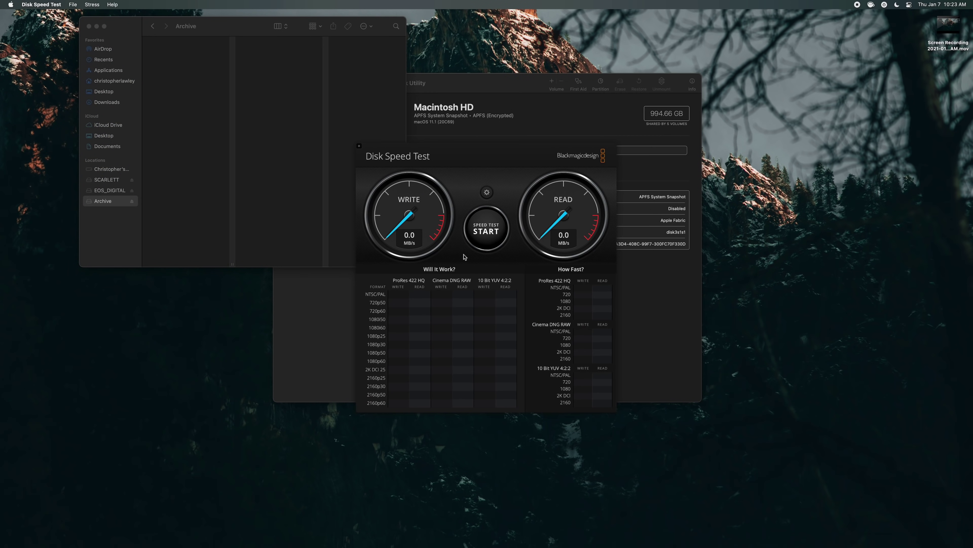
pyautogui.click(492, 232)
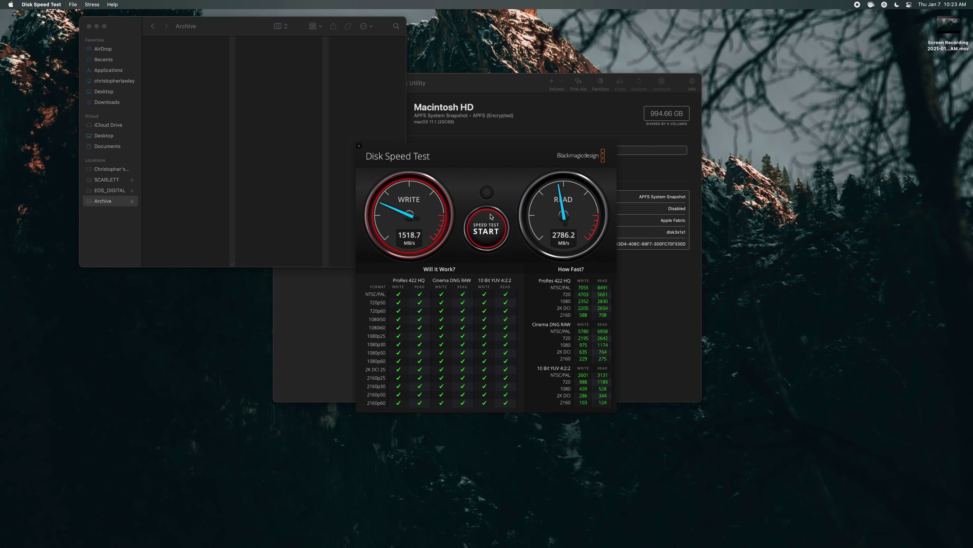
pyautogui.click(487, 226)
# Choose the Archive drive as the speed test target drive.
pyautogui.click(488, 195)
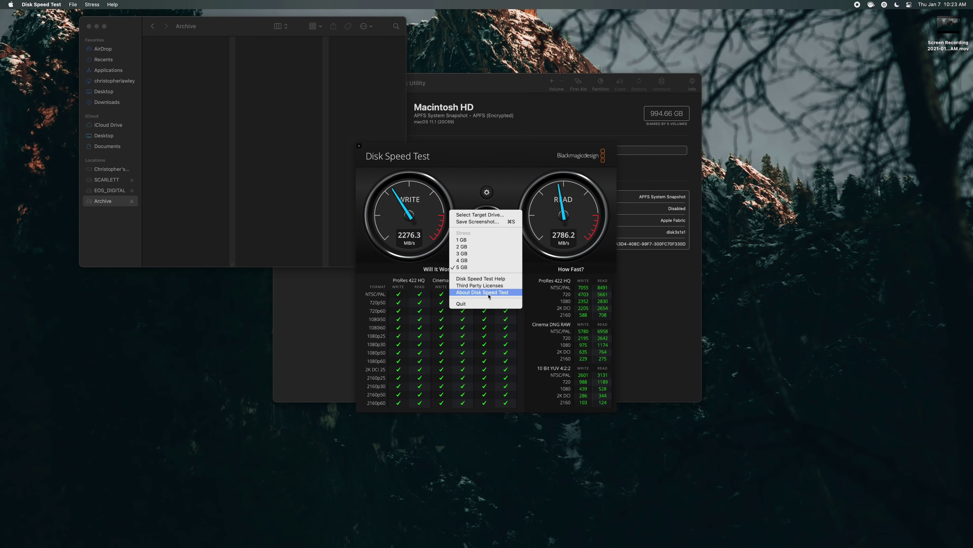
pyautogui.click(492, 216)
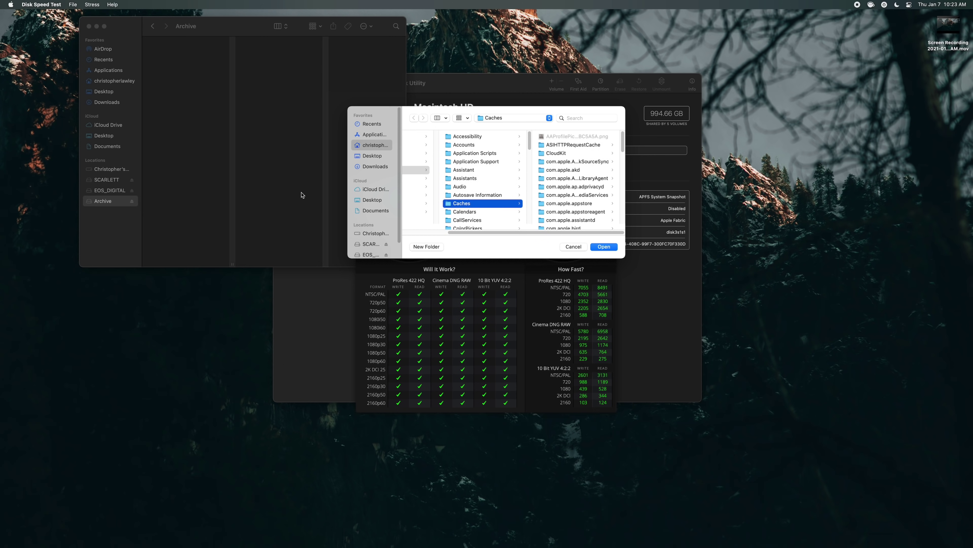
pyautogui.scroll(-1, 370, 245)
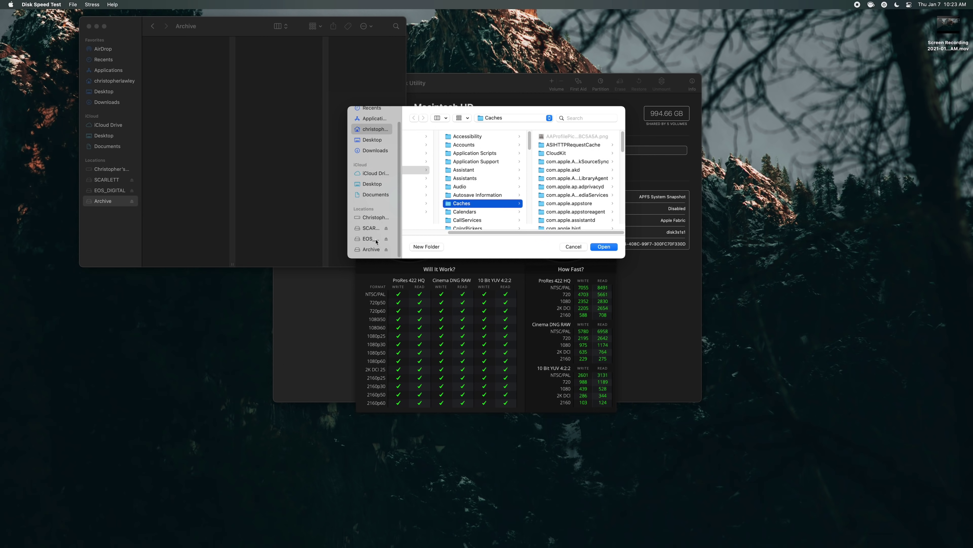
pyautogui.click(374, 250)
pyautogui.click(603, 247)
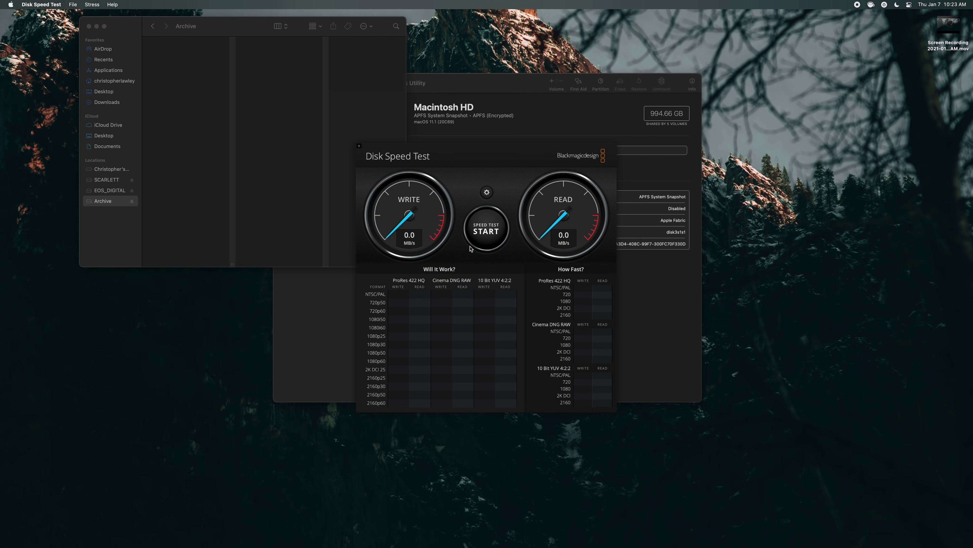
# Speed-test Archive (about 1417.5 MB/s write, 1490 MB/s read) and move the windows aside.
pyautogui.click(500, 227)
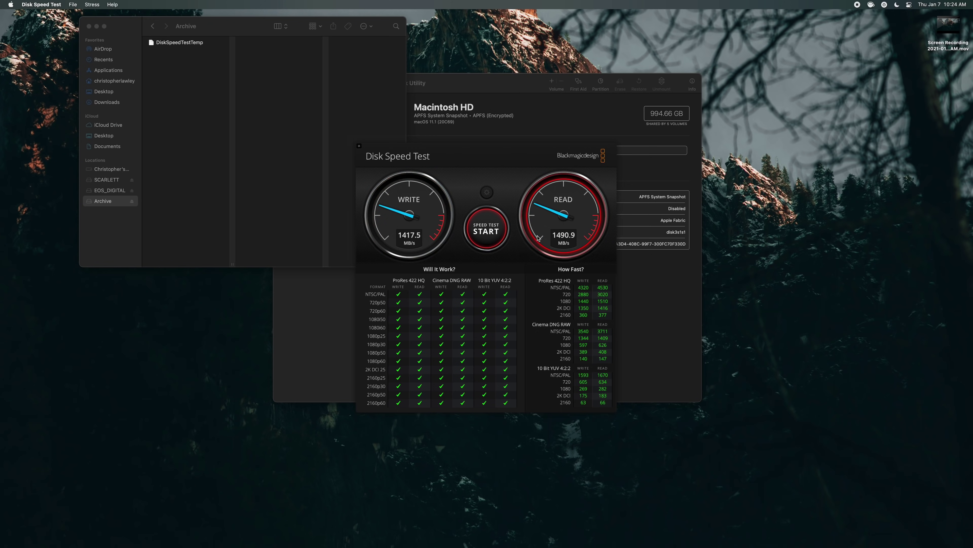
pyautogui.click(492, 229)
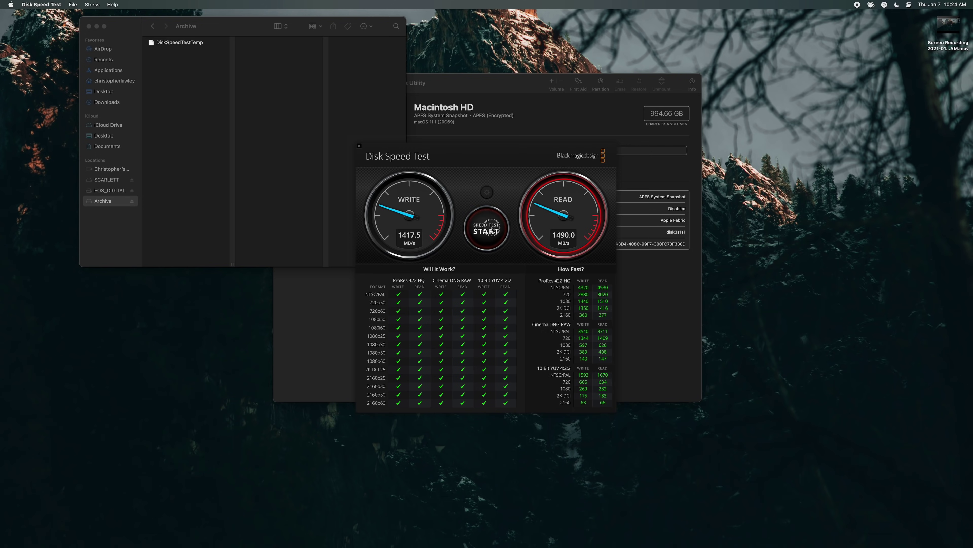
pyautogui.moveTo(486, 156); pyautogui.dragTo(759, 212)
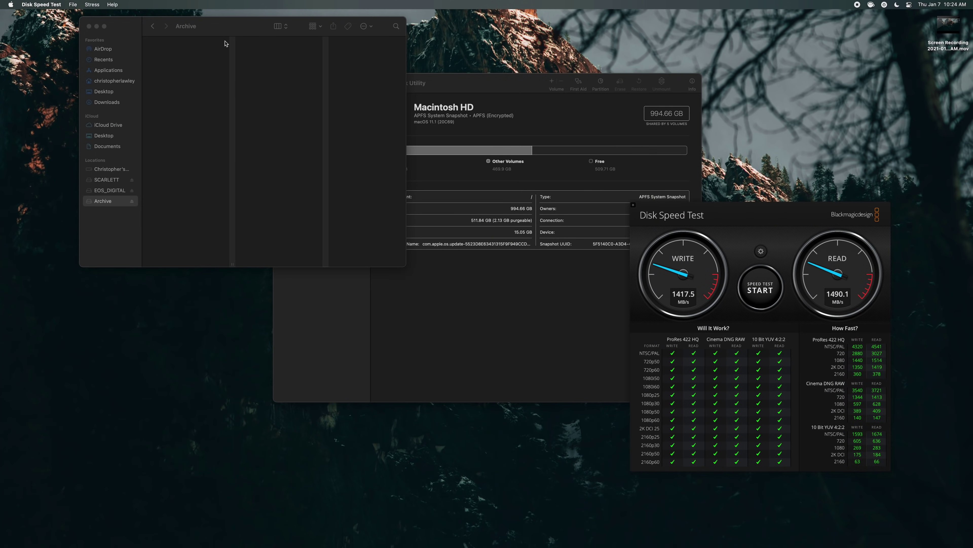
pyautogui.moveTo(248, 27); pyautogui.dragTo(709, 170)
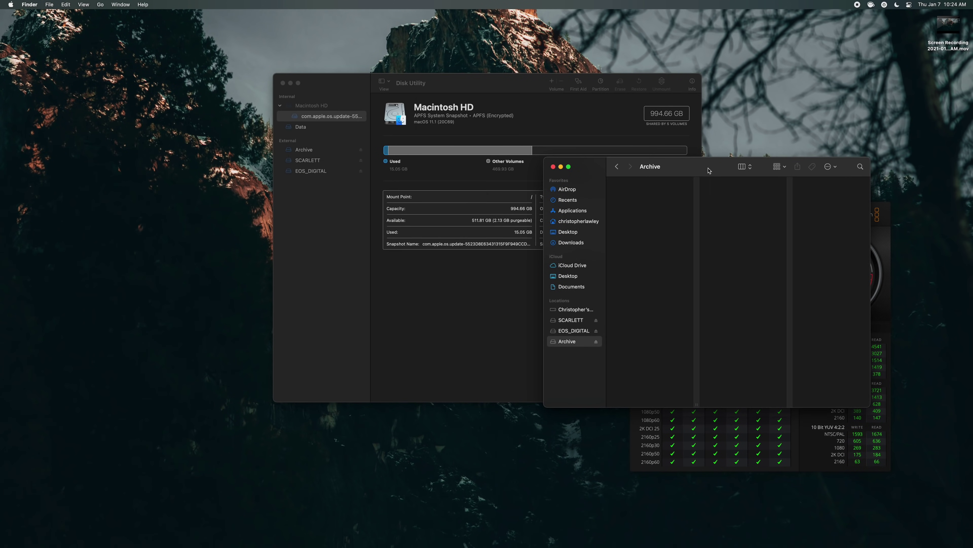
# Copy Video Archive and Weekly Report Archive (267.95 GB) from the home Archive folder onto the drive.
pyautogui.press('super+n')
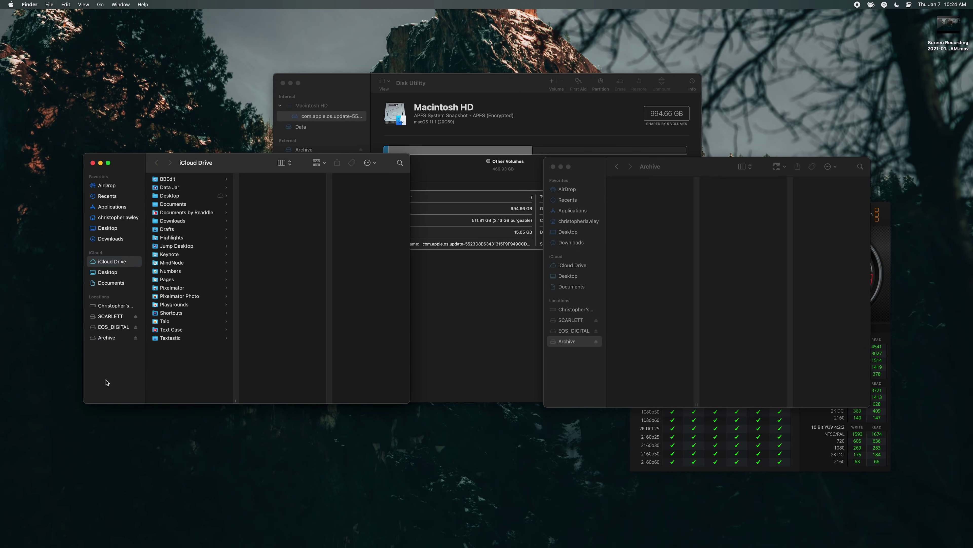
pyautogui.click(119, 217)
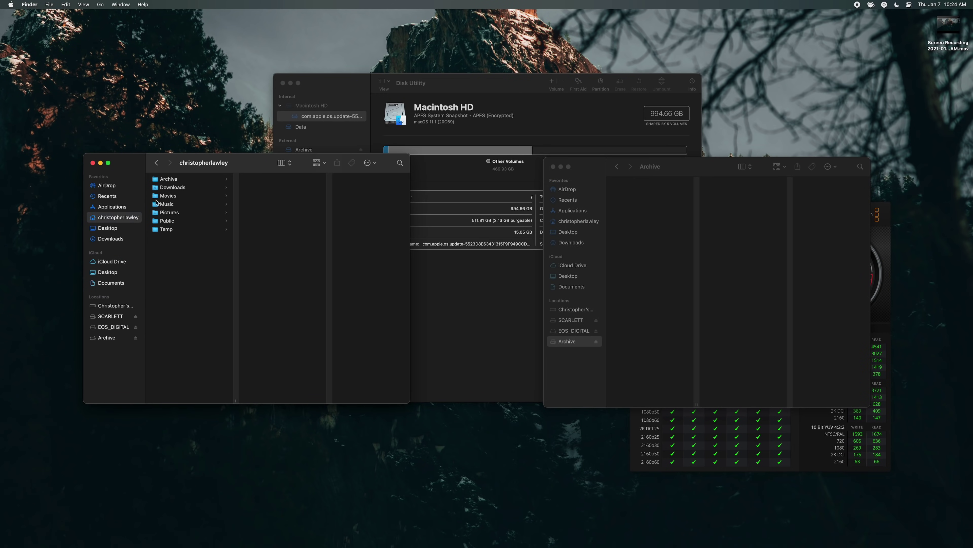
pyautogui.click(177, 178)
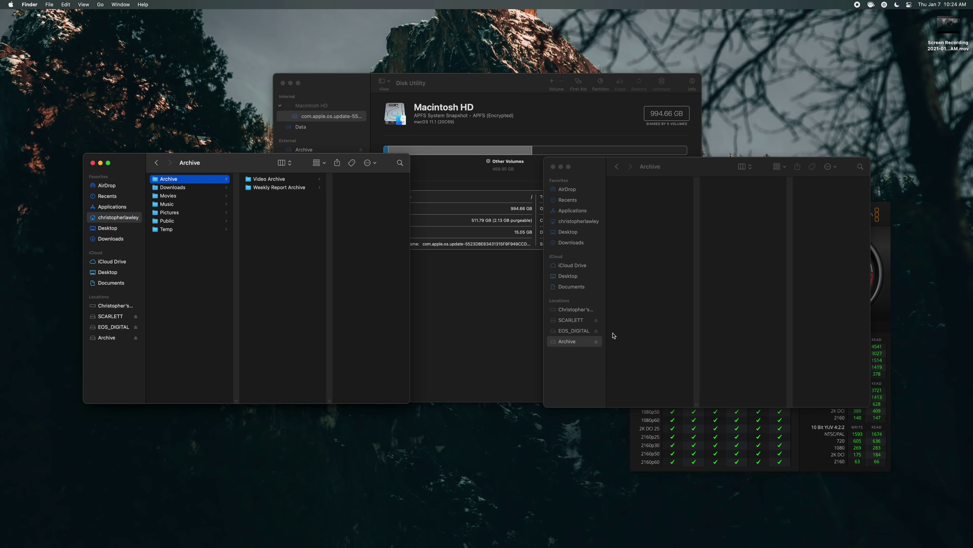
pyautogui.moveTo(278, 235); pyautogui.dragTo(654, 265)
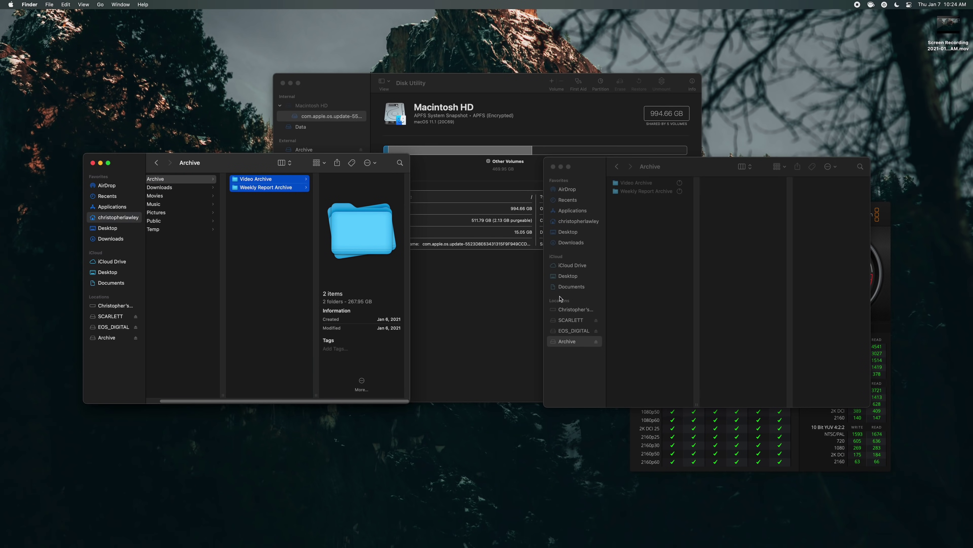